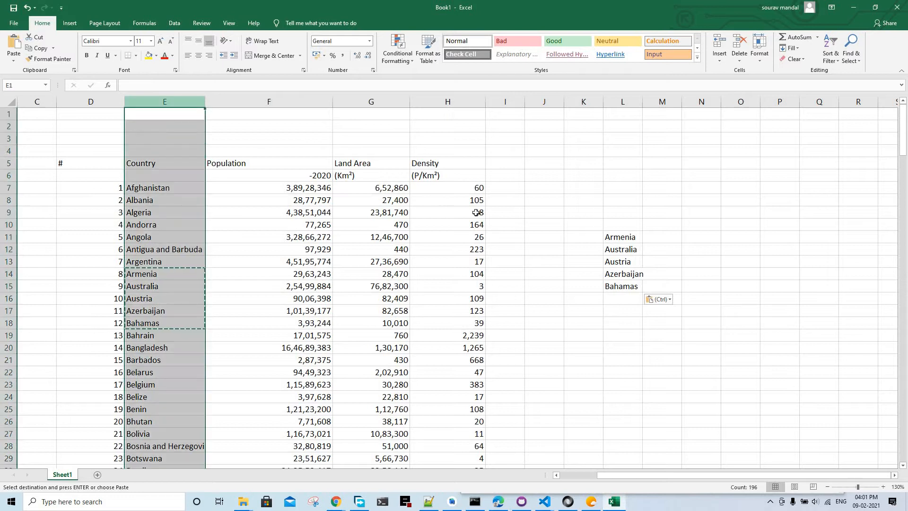
Look over the five country names listed in L11:L15.
click(615, 239)
drag(615, 273, 615, 286)
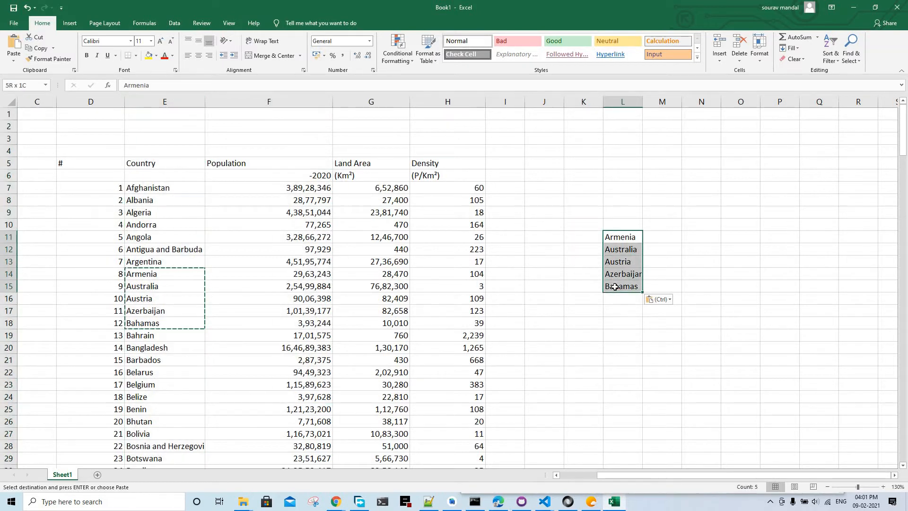
click(648, 245)
click(630, 238)
drag(629, 272, 633, 287)
click(626, 250)
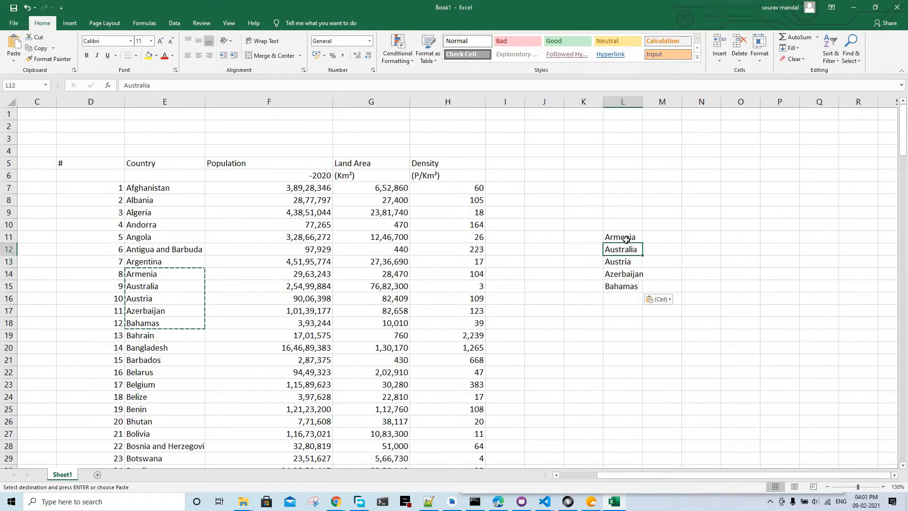
drag(626, 242, 628, 281)
click(633, 259)
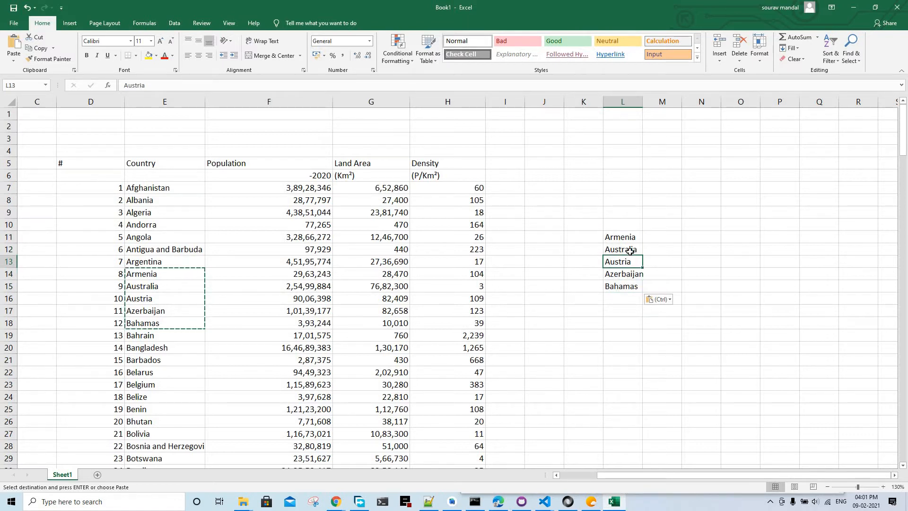
click(629, 250)
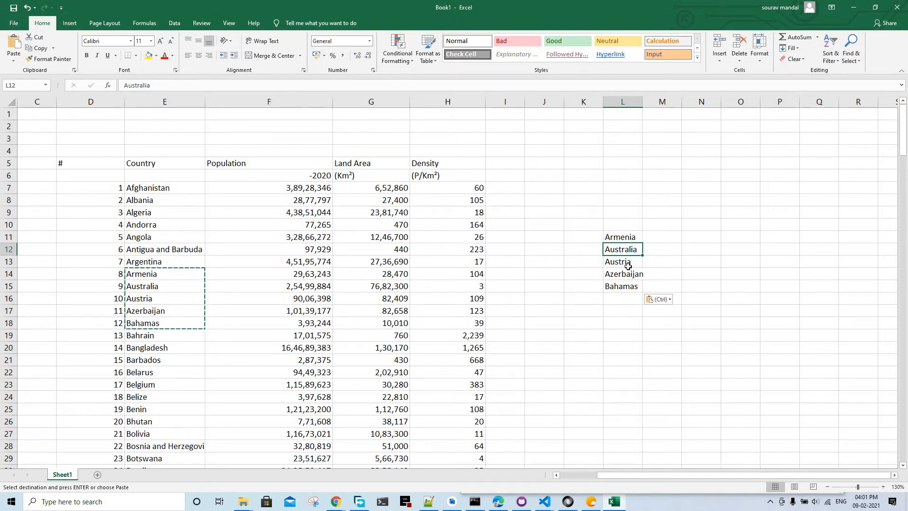
Begin a VLOOKUP formula in N11 with L11 as the lookup value and column E as the table array.
click(686, 239)
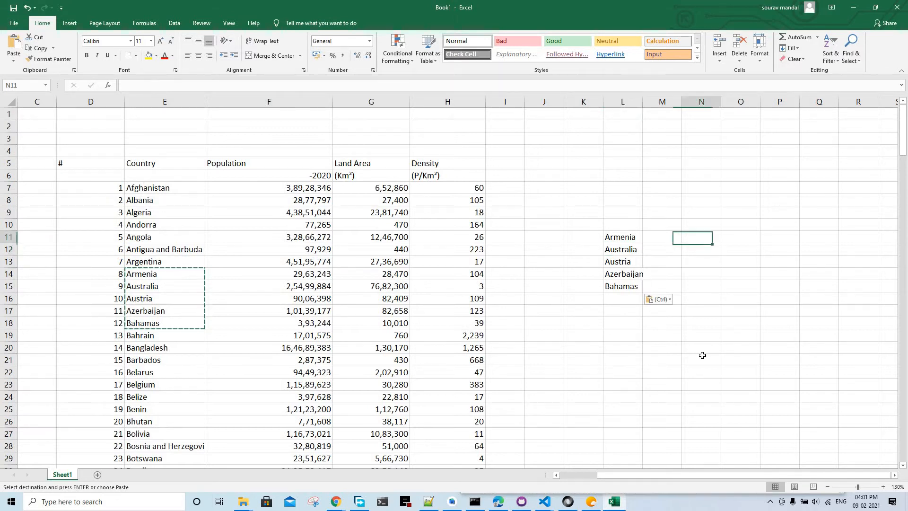
text(=)
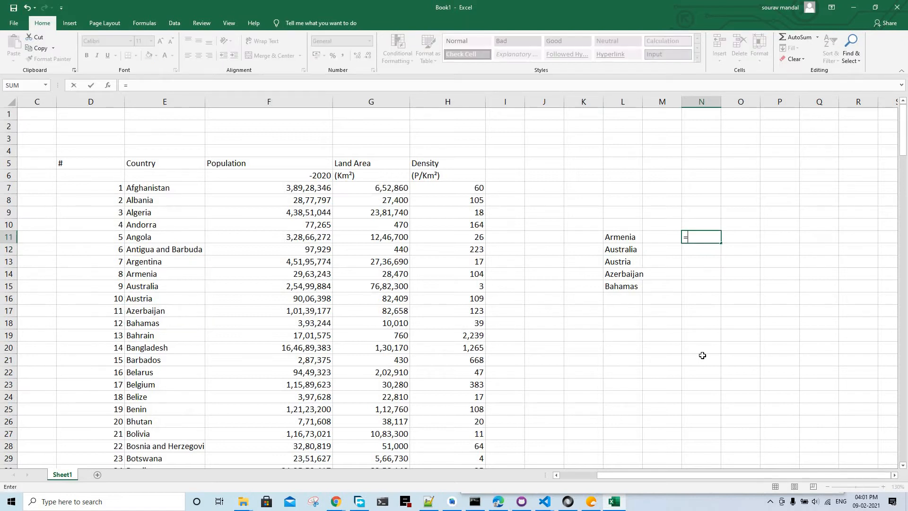
text(a)
key(Escape)
text(V)
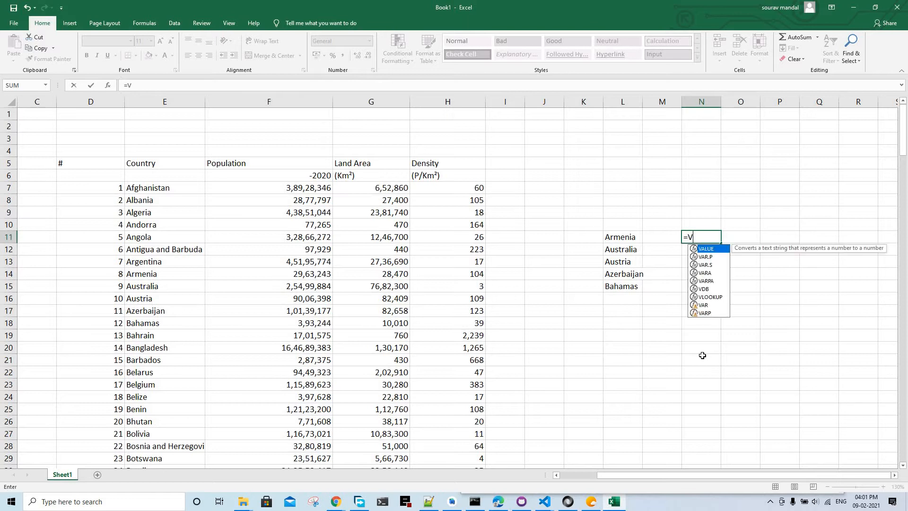
text(LO)
key(Tab)
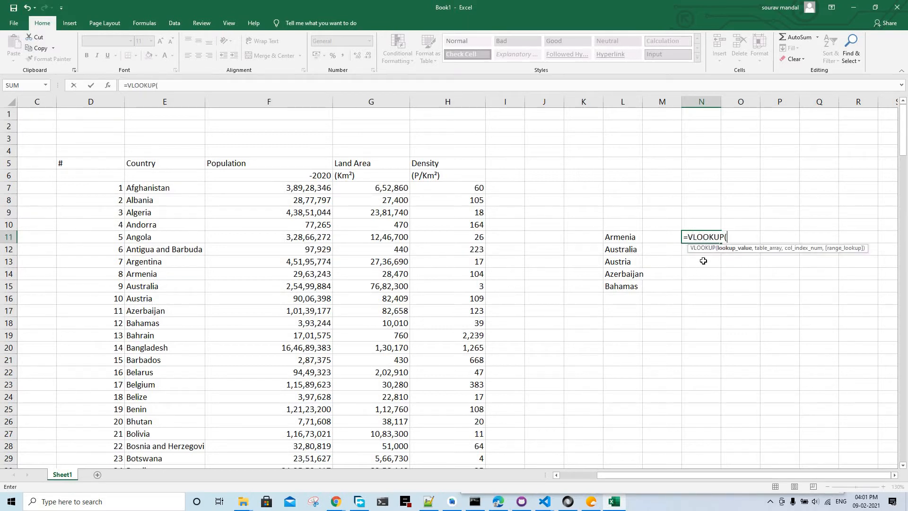
click(631, 238)
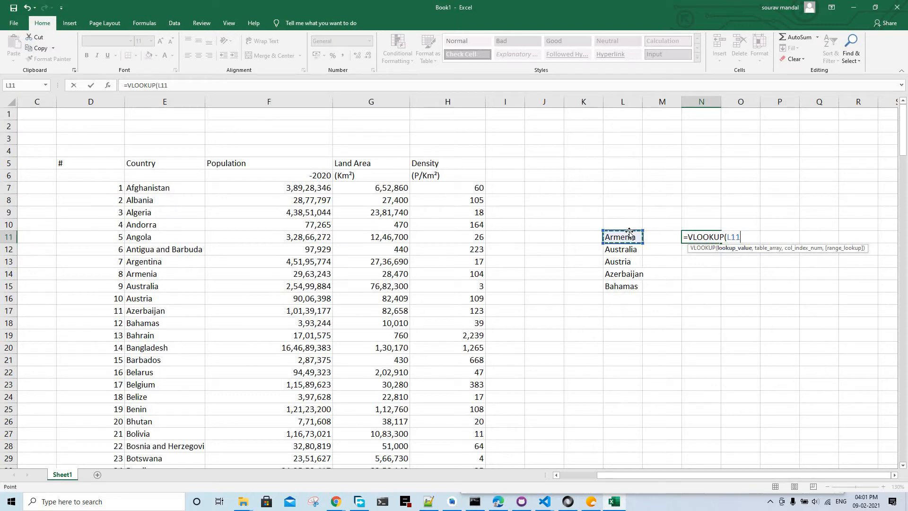
text(,)
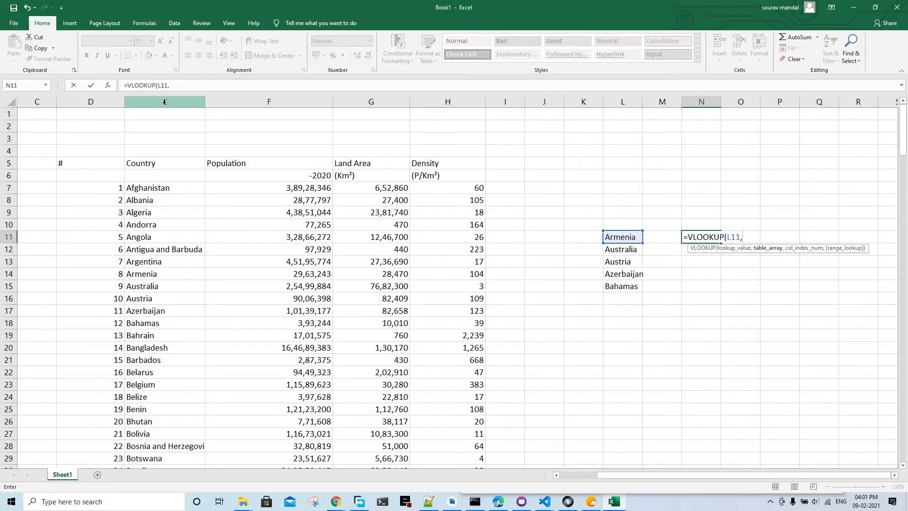
click(180, 103)
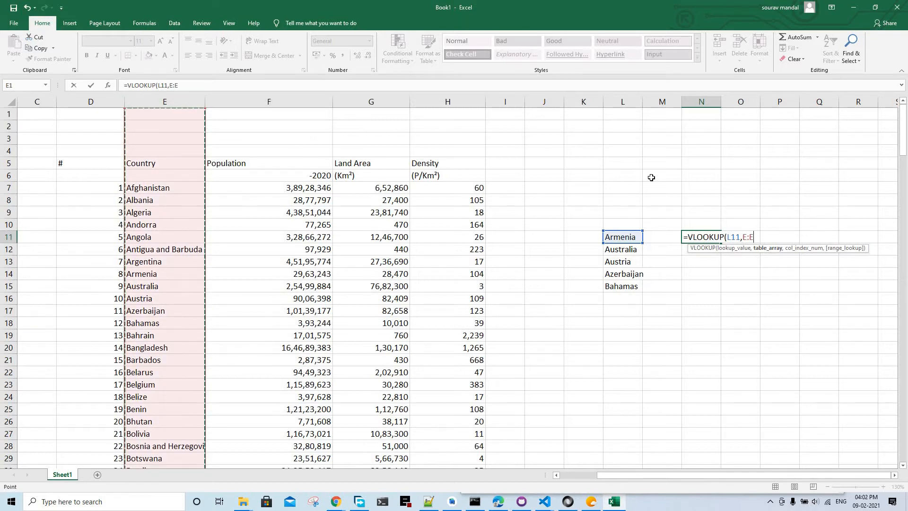
Complete the N11 VLOOKUP formula with column index 1 and exact match (FALSE).
text(,1)
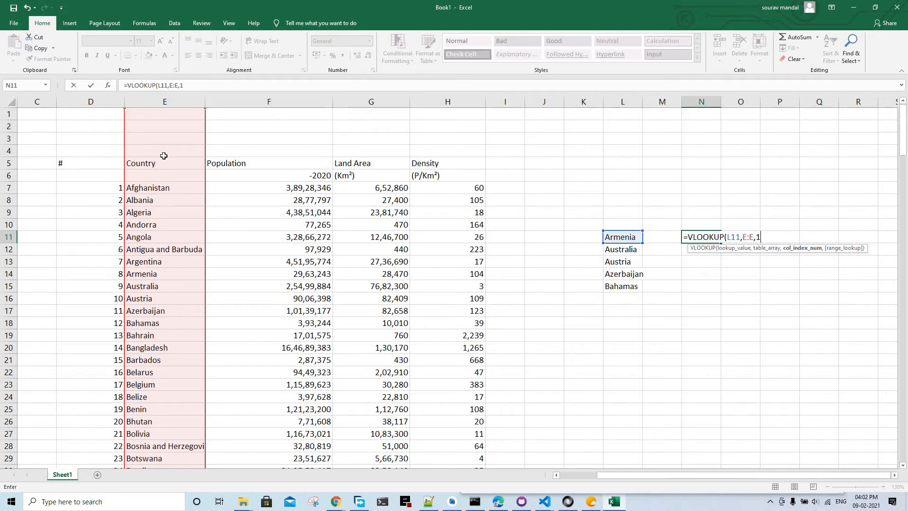
text(,)
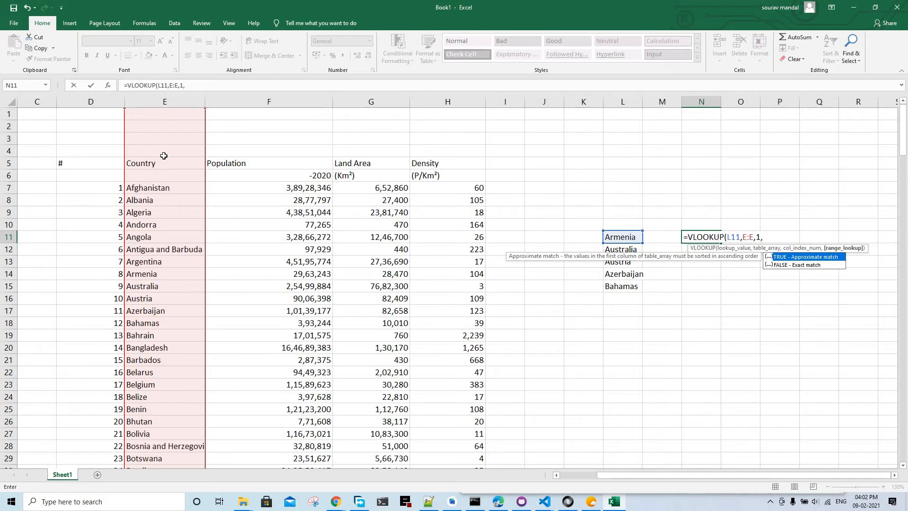
key(Down)
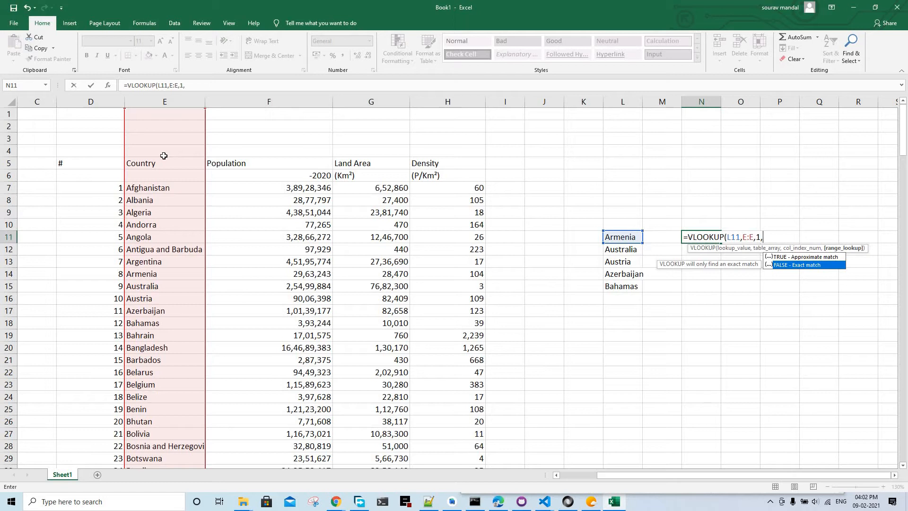
key(Tab)
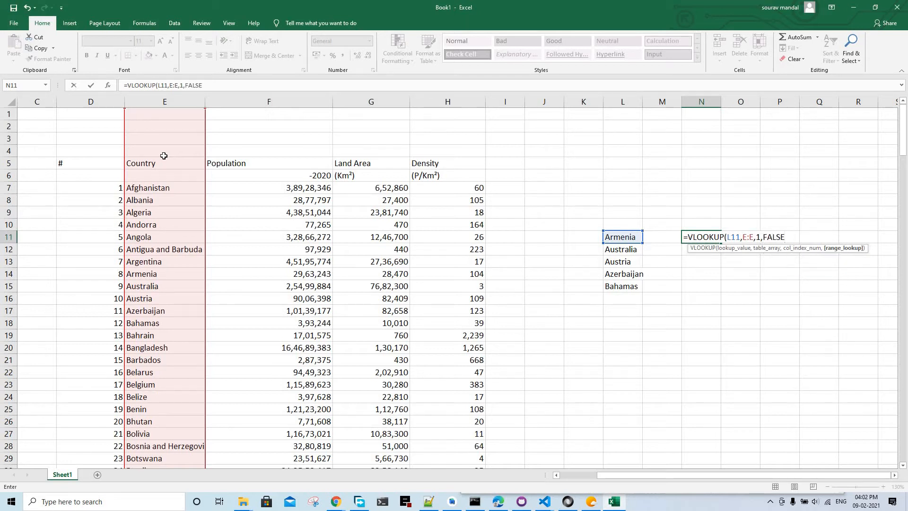
text())
key(Return)
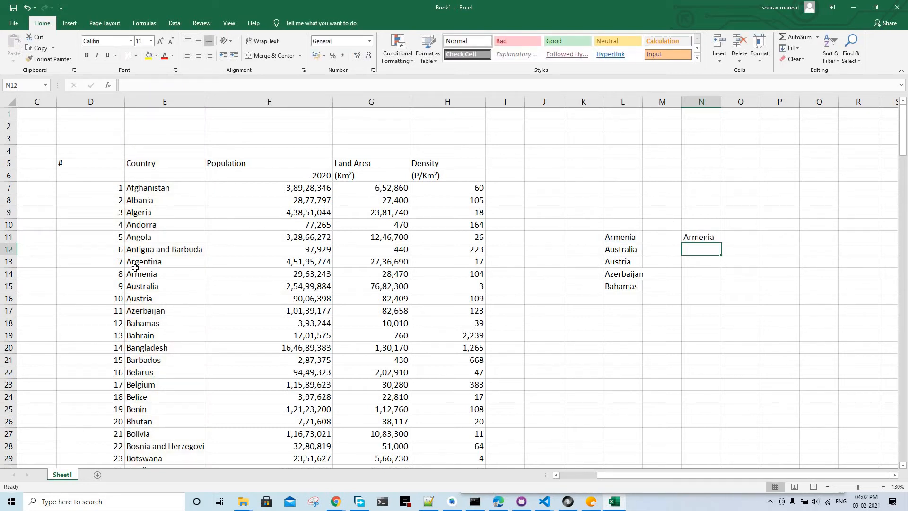
Fill the VLOOKUP formula from N11 down through N16.
click(717, 239)
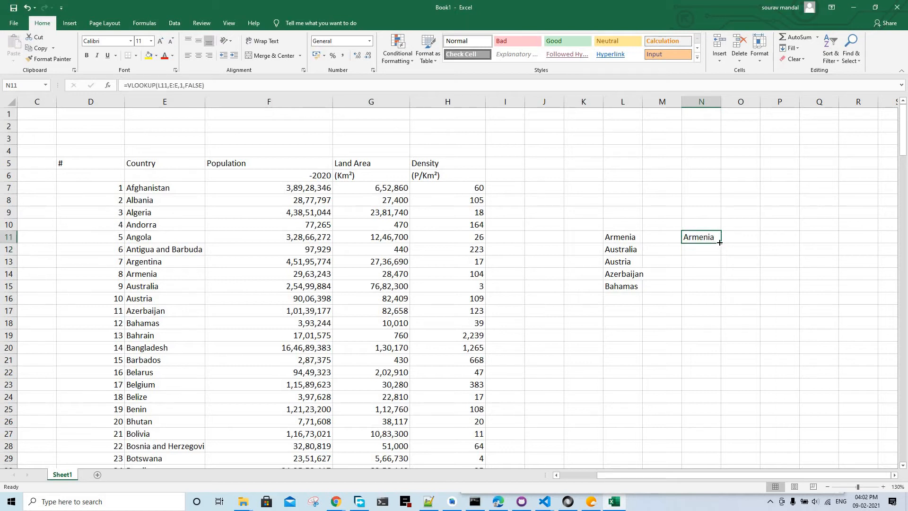
drag(720, 243, 717, 293)
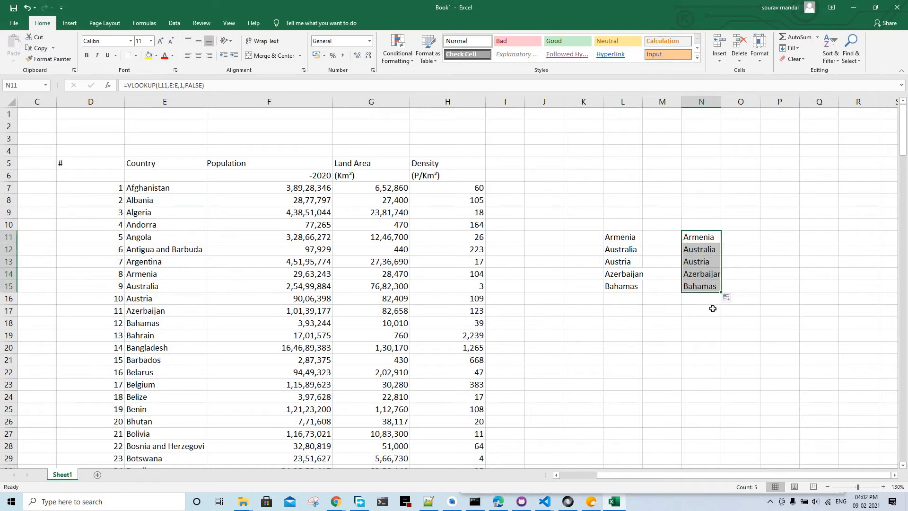
click(713, 309)
click(718, 289)
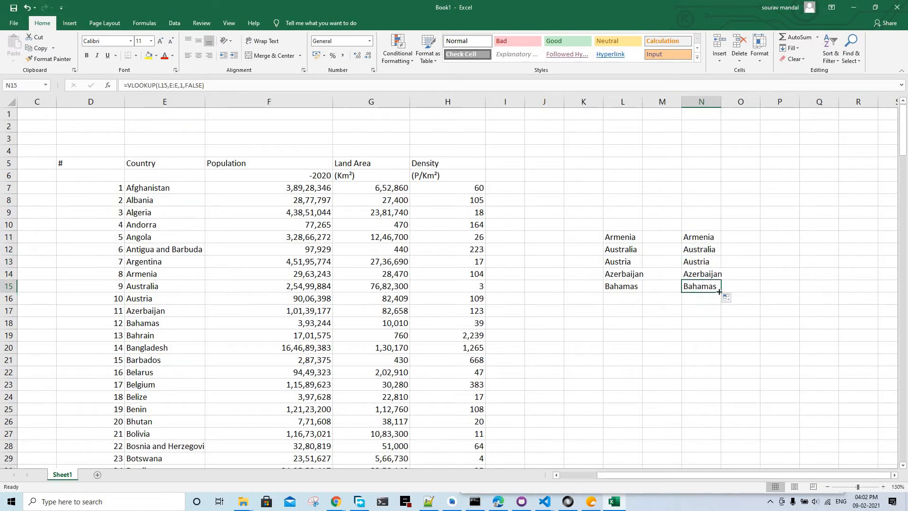
drag(721, 293, 720, 303)
click(710, 320)
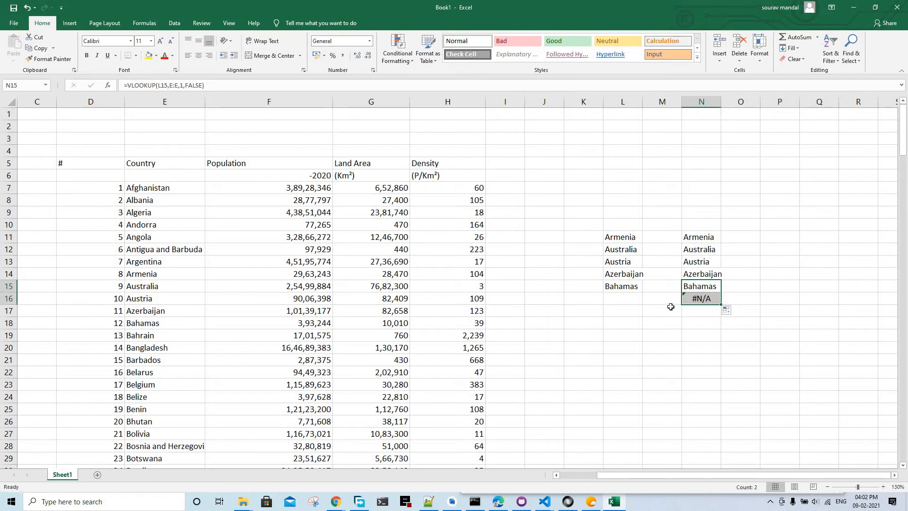
Copy the Bahamas entry from L15 into L16 and check the lookup in N16.
click(625, 300)
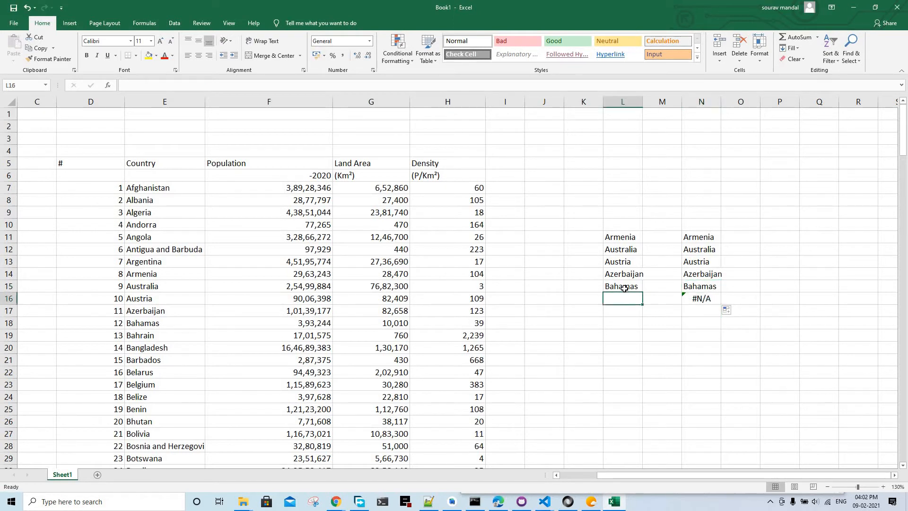
click(625, 288)
key(ctrl+c)
click(626, 298)
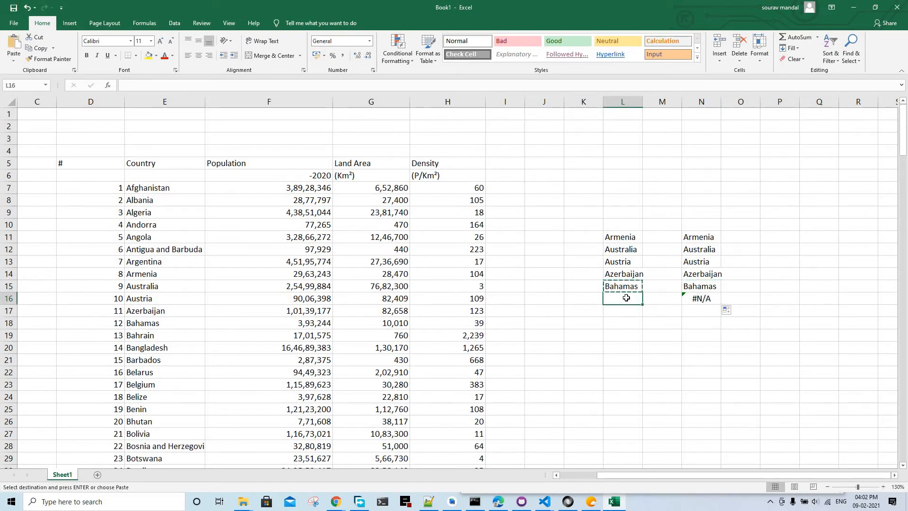
key(ctrl+v)
click(685, 303)
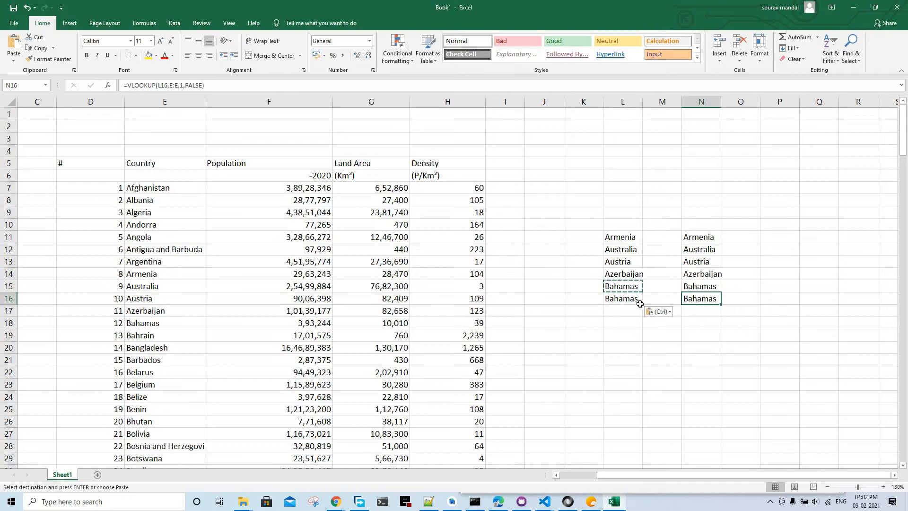
Replace the entry in L16 with Diffcountry.
click(639, 302)
double_click(642, 299)
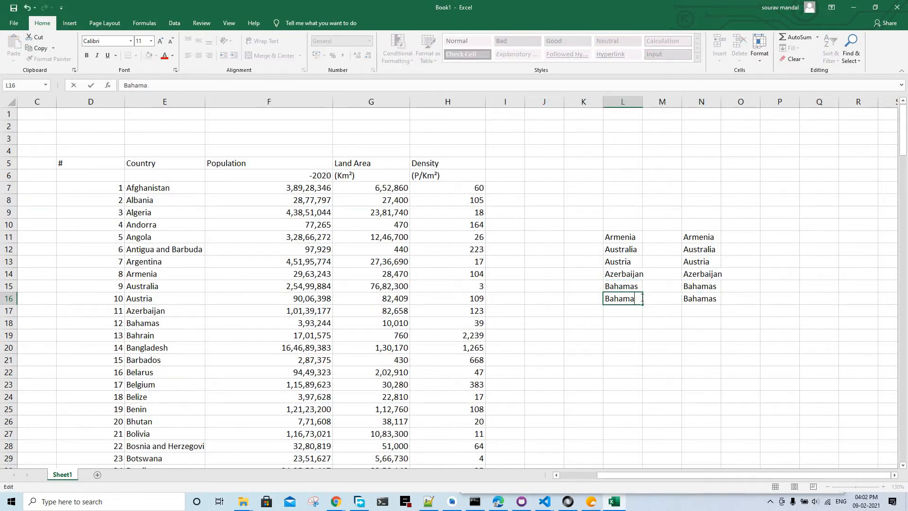
key(BackSpace)
key(BackSpace)
key(BackSpace)
key(BackSpace)
key(BackSpace)
key(BackSpace)
text(Diffcountry)
key(Return)
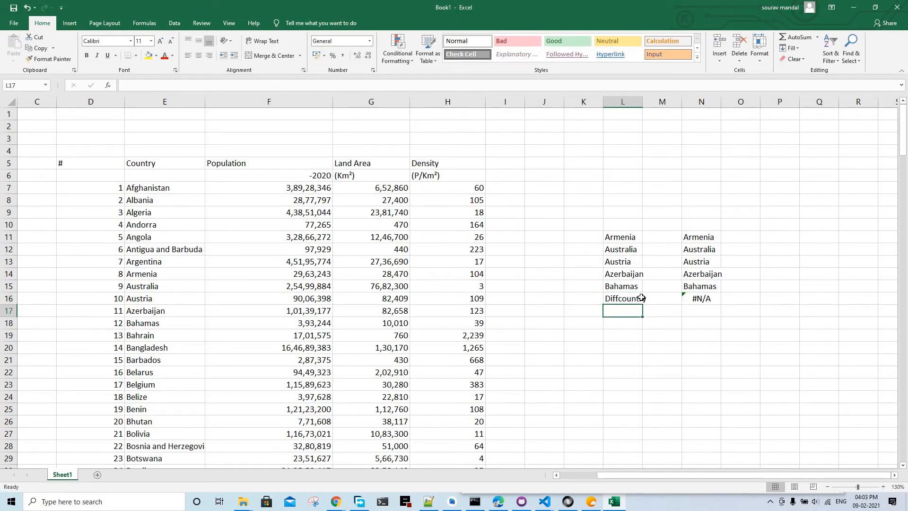
Add a filter to the lookup results in column N and show only the #N/A entries.
click(691, 297)
click(689, 284)
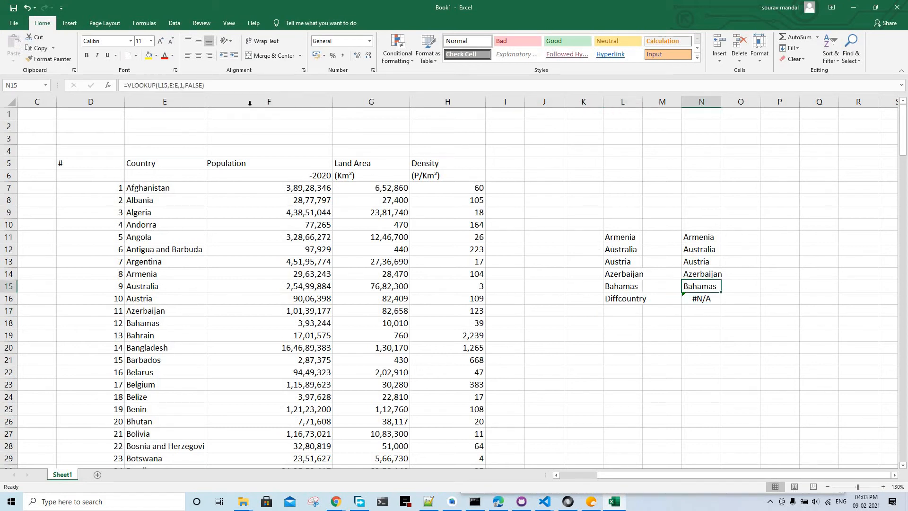
click(174, 23)
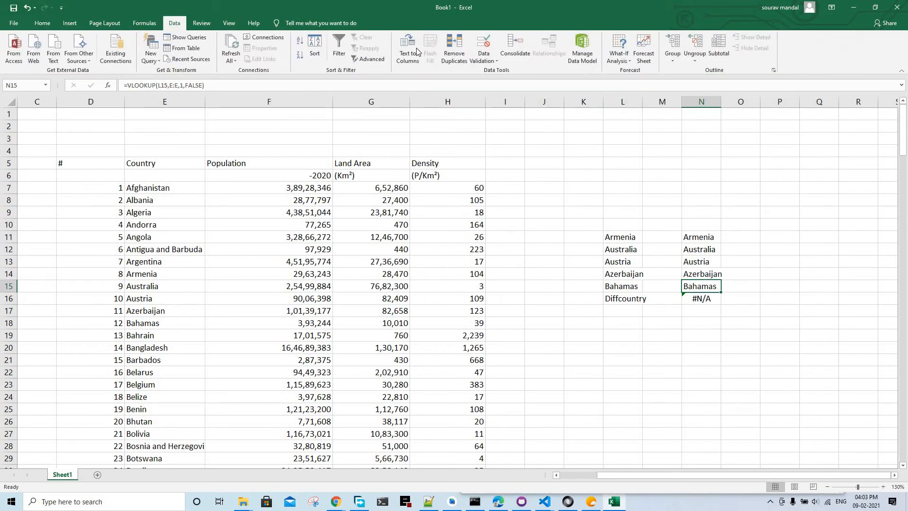
click(338, 48)
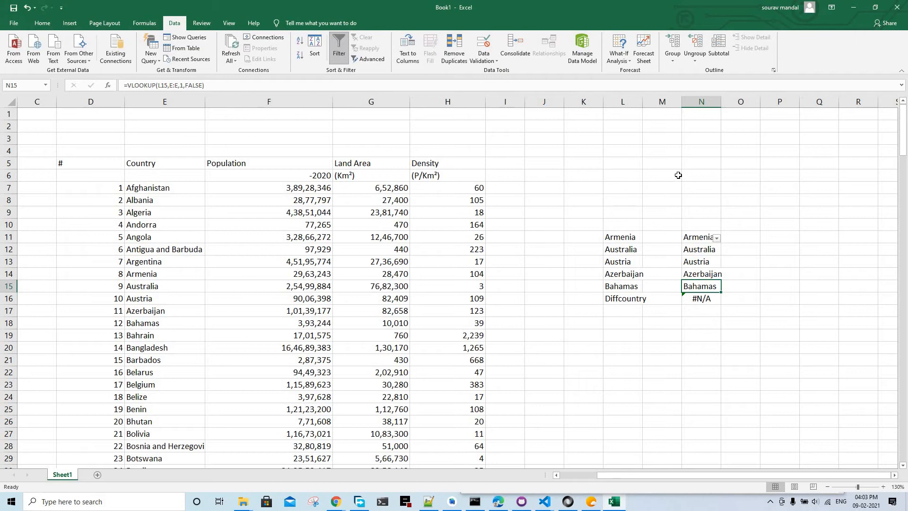
click(717, 238)
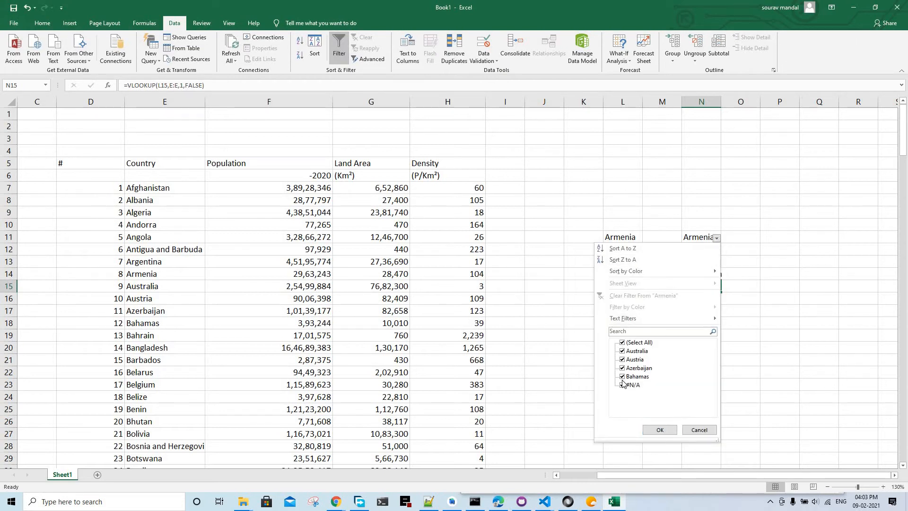
click(622, 342)
click(630, 385)
click(651, 428)
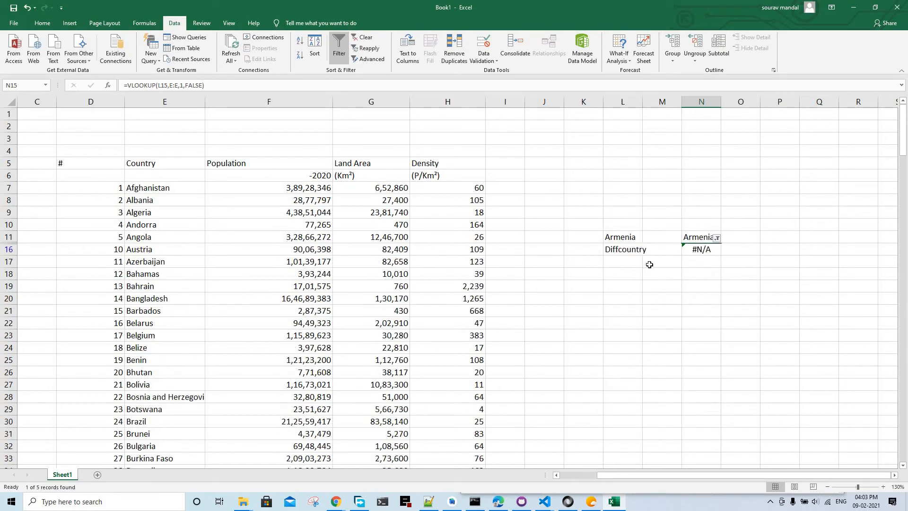
click(632, 259)
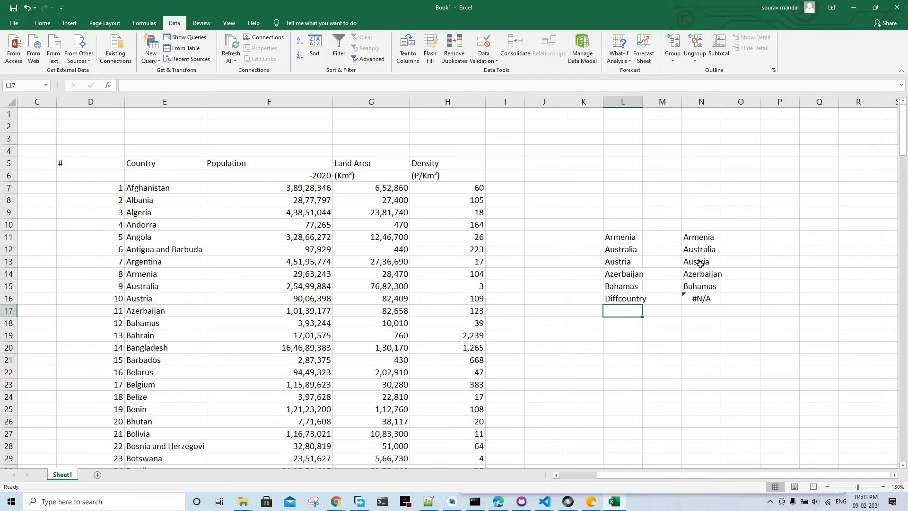
Clear the VLOOKUP formulas from N11:N16.
click(697, 237)
drag(702, 247, 702, 298)
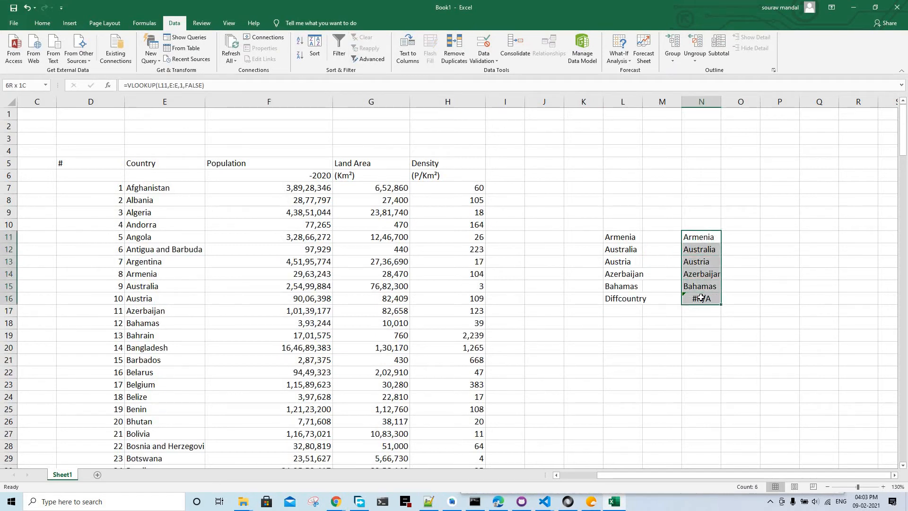
key(Delete)
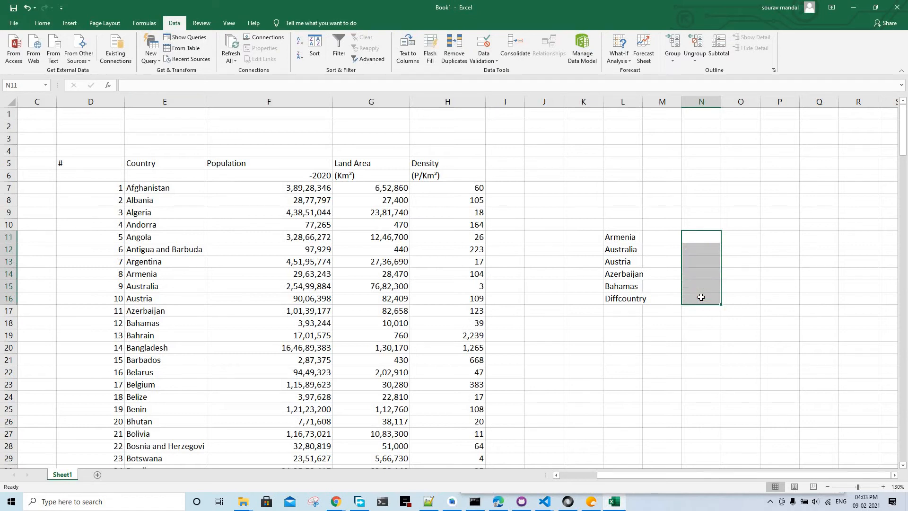
Begin a VLOOKUP formula in cell N11.
click(704, 240)
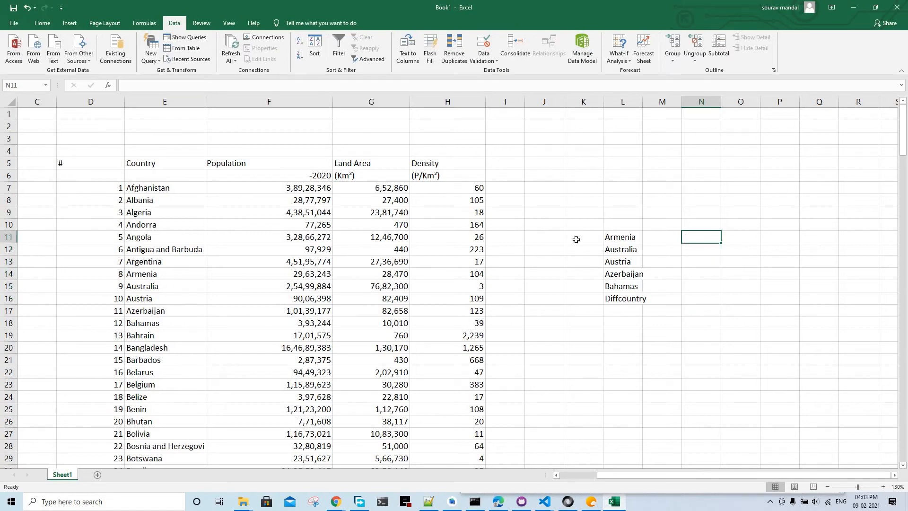
text(=V)
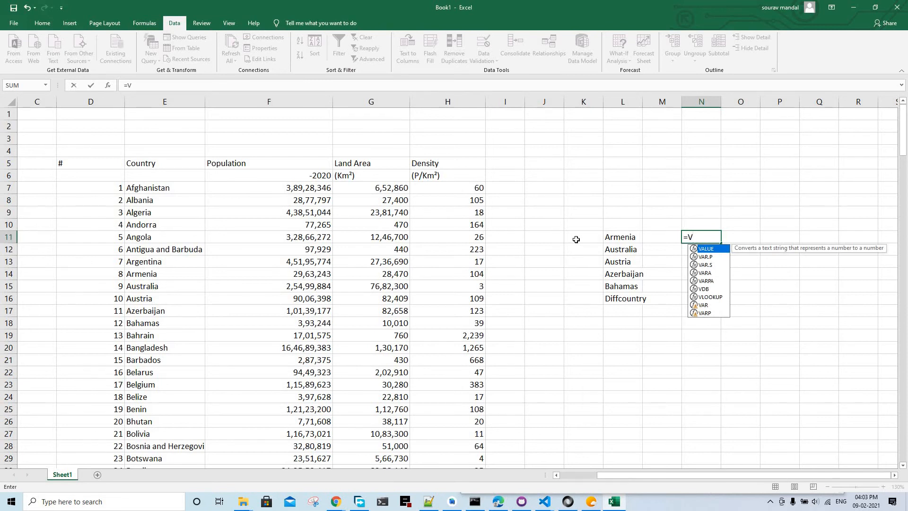
text(L)
key(Tab)
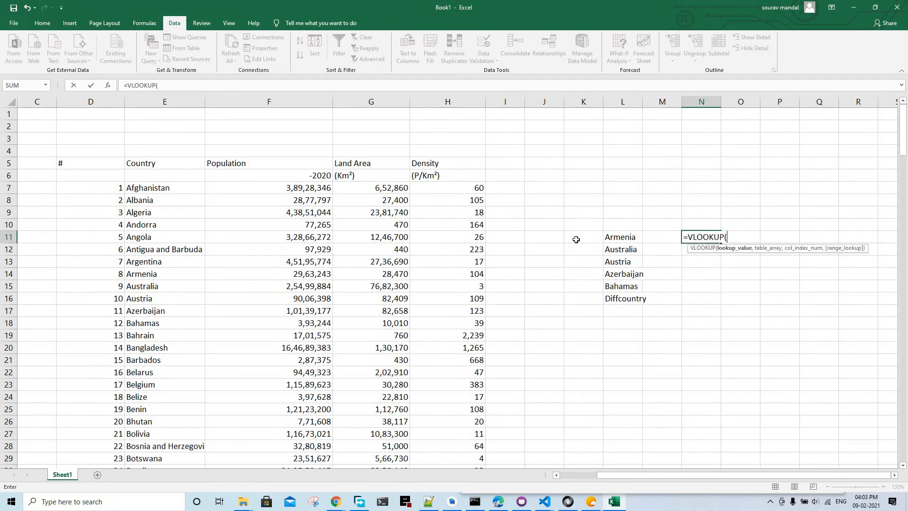
click(618, 237)
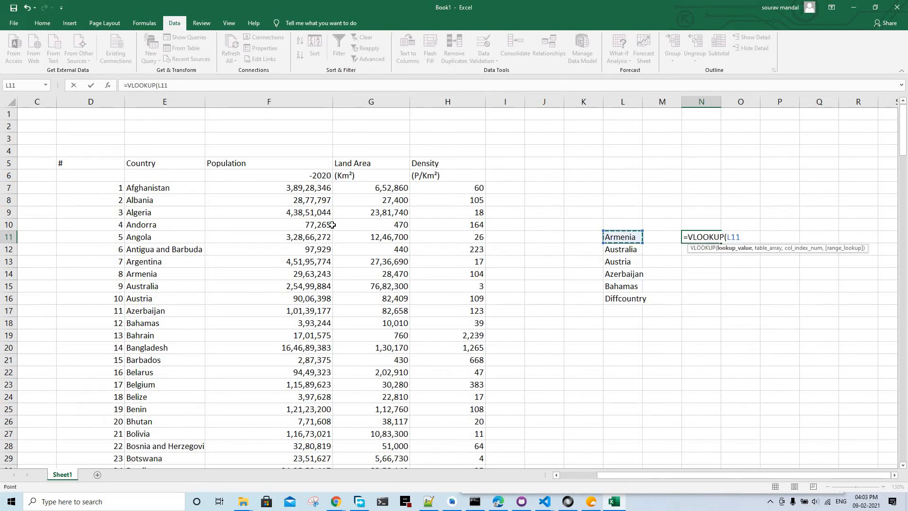
click(142, 103)
drag(160, 103, 431, 120)
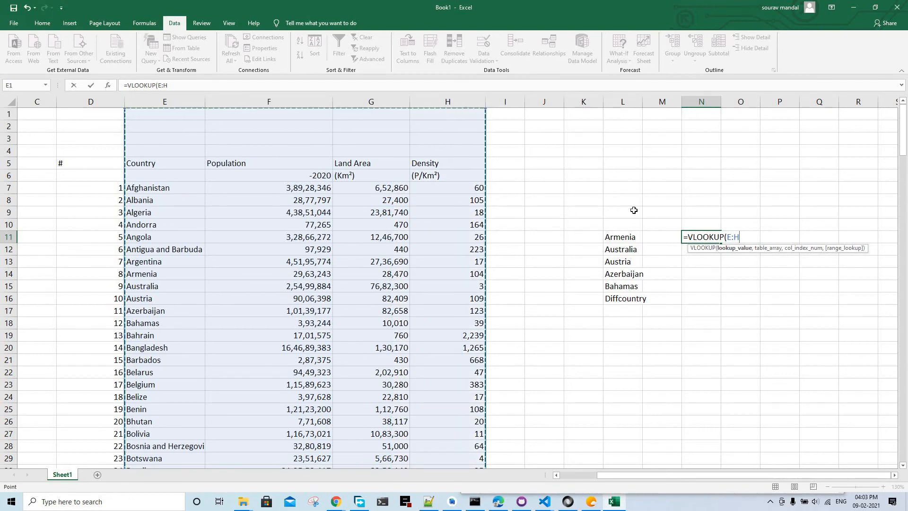
key(BackSpace)
key(BackSpace)
key(BackSpace)
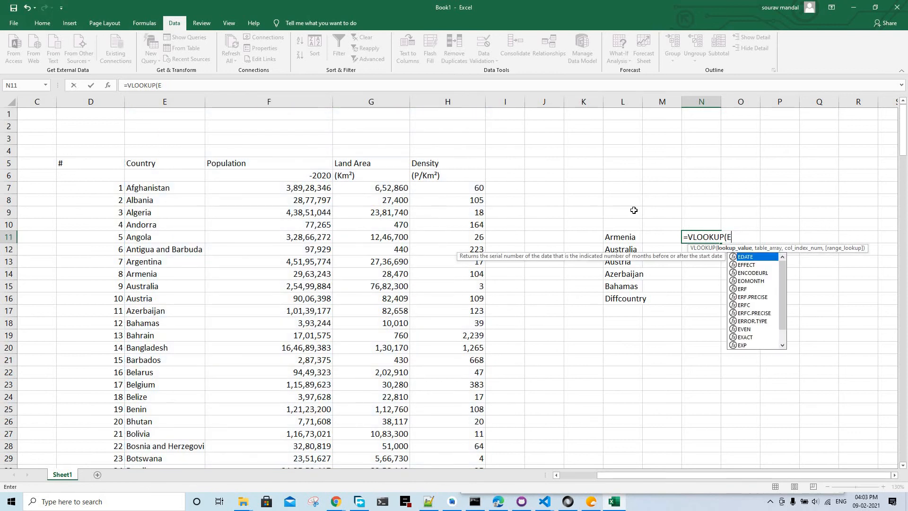
Complete the N11 formula as =VLOOKUP(L11,E:H,2,FALSE) to return Armenia's population with an exact match.
click(625, 235)
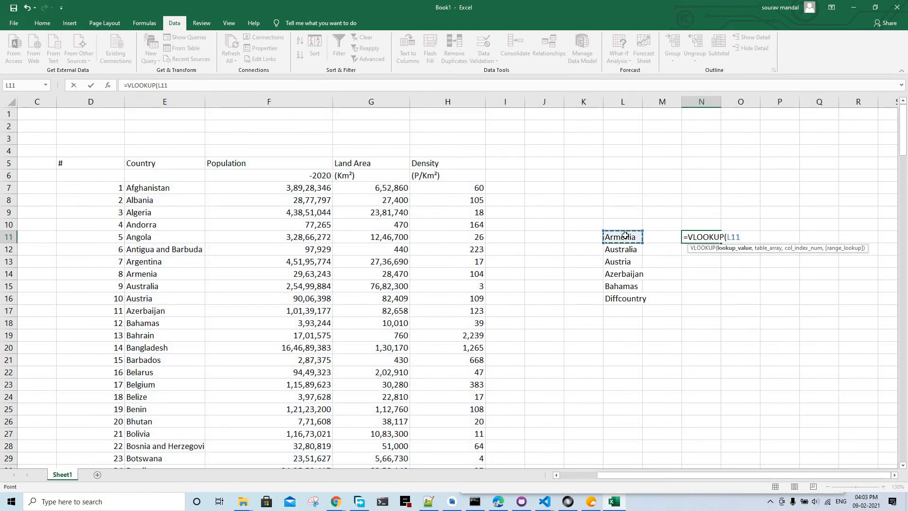
text(,)
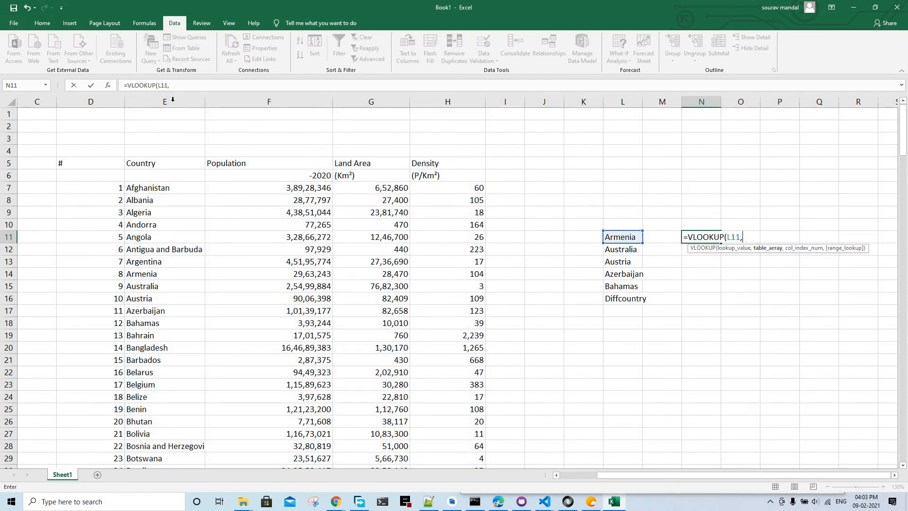
drag(172, 99, 475, 141)
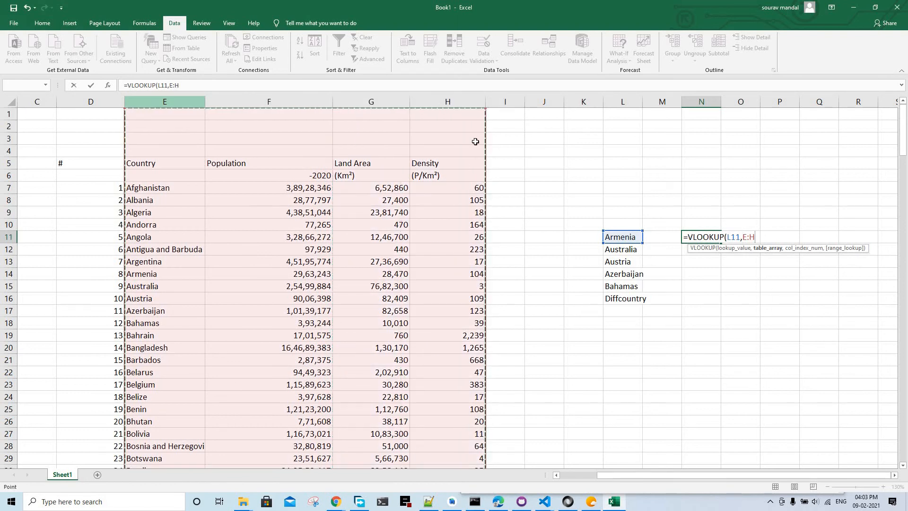
text(,)
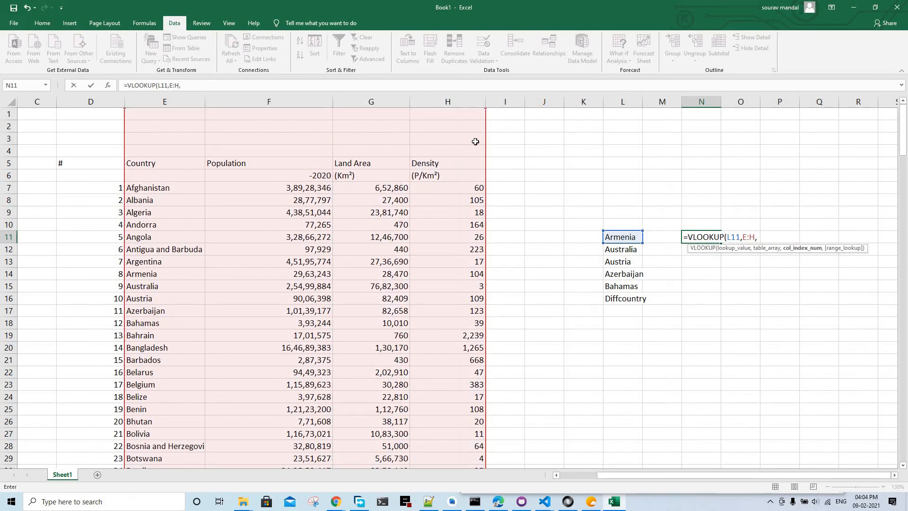
text(2,)
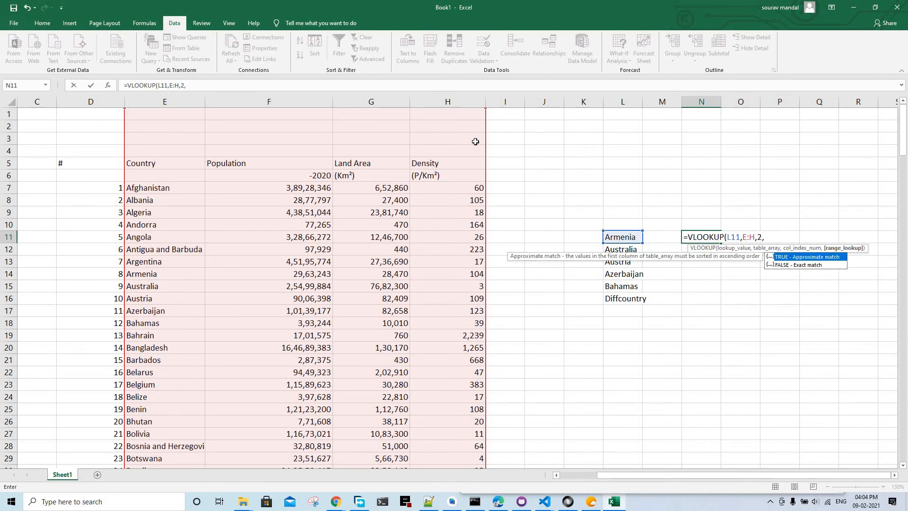
key(Down)
key(Tab)
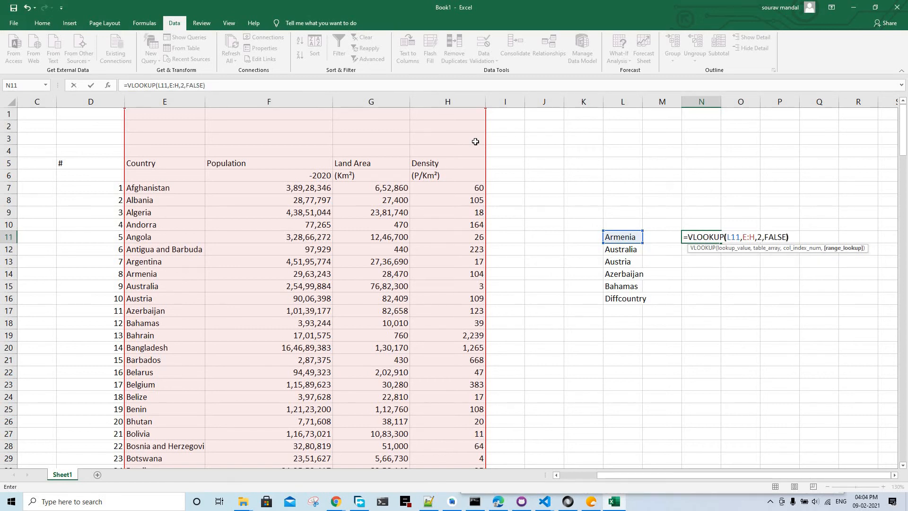
text())
key(Return)
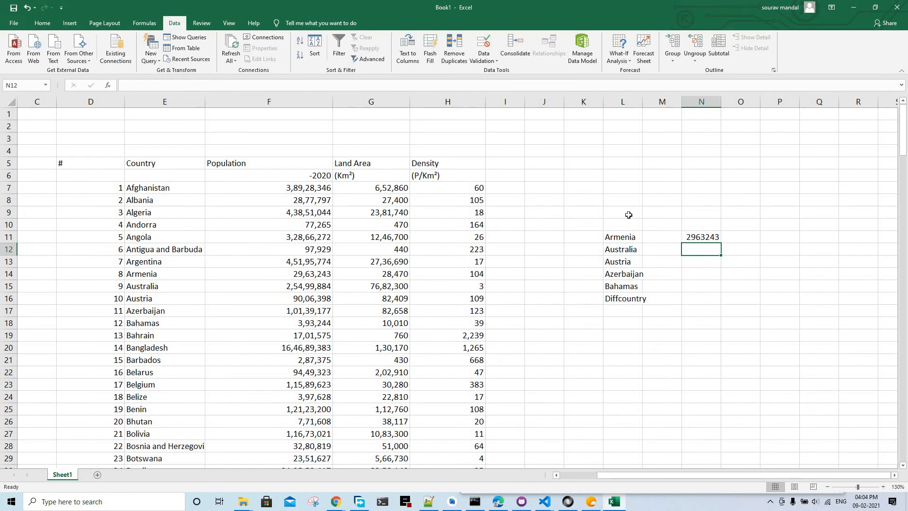
Fill the VLOOKUP formula from N11 down through N19.
click(625, 249)
click(694, 238)
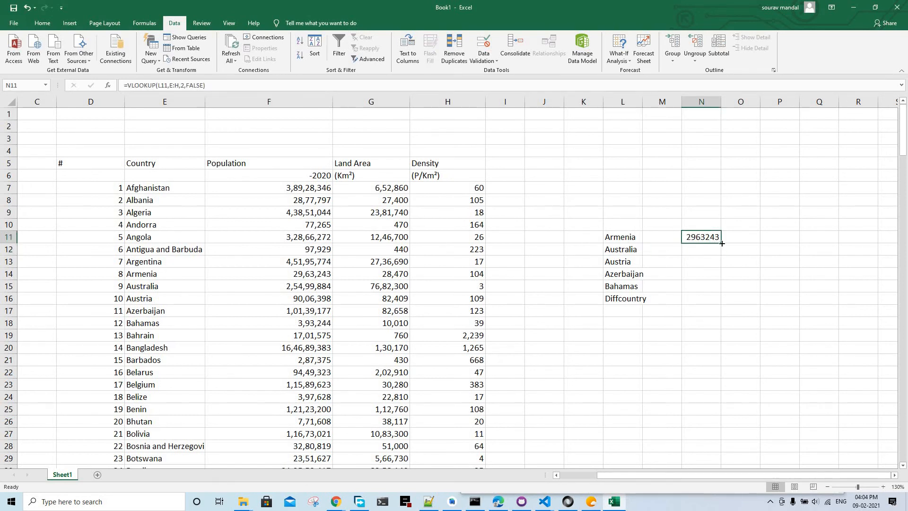
drag(721, 242, 708, 337)
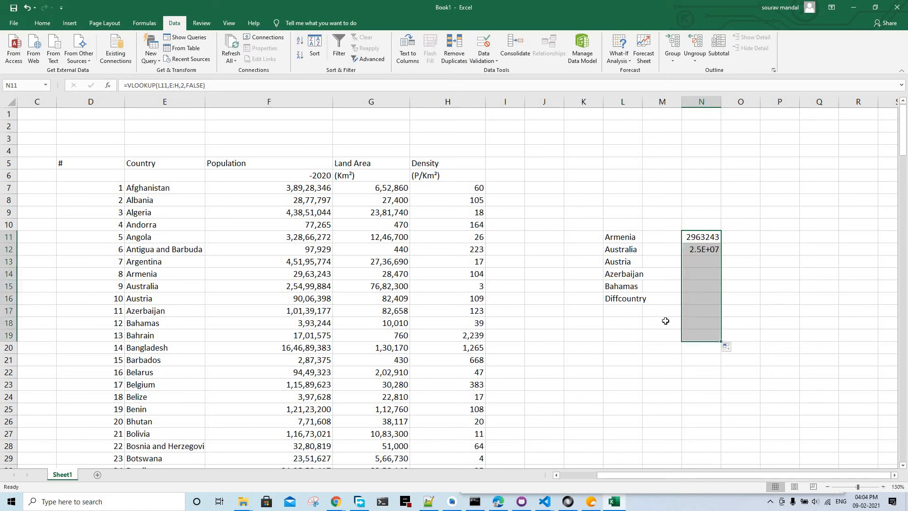
Add Afghanistan to the country list in L17 and auto-fit the width of column N.
click(635, 313)
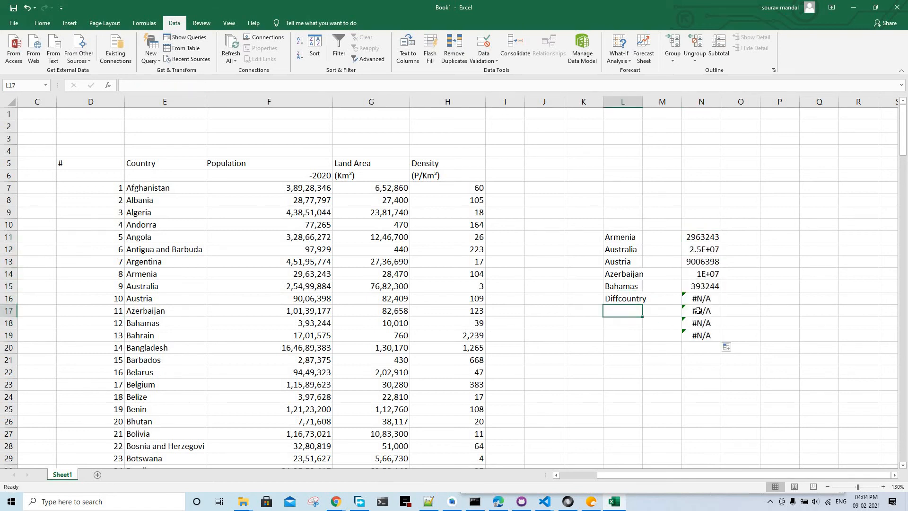
text(Af)
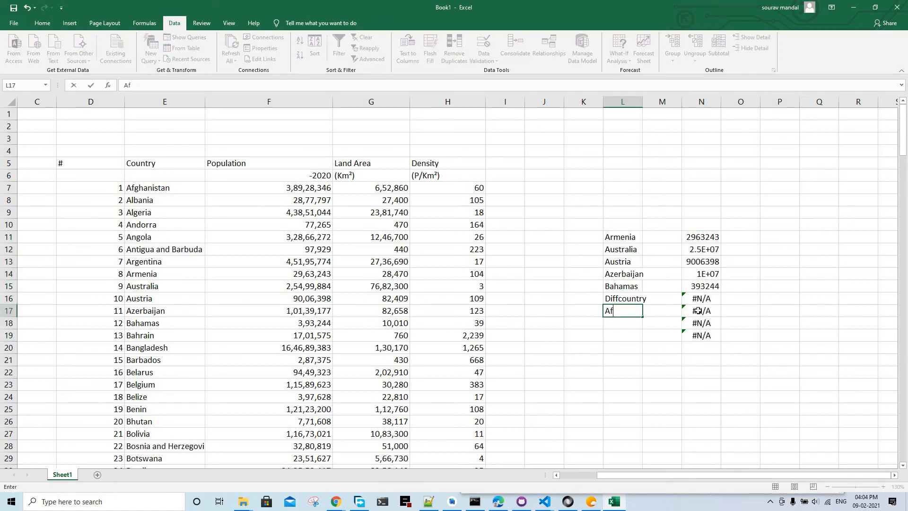
text(ghanistan)
key(Return)
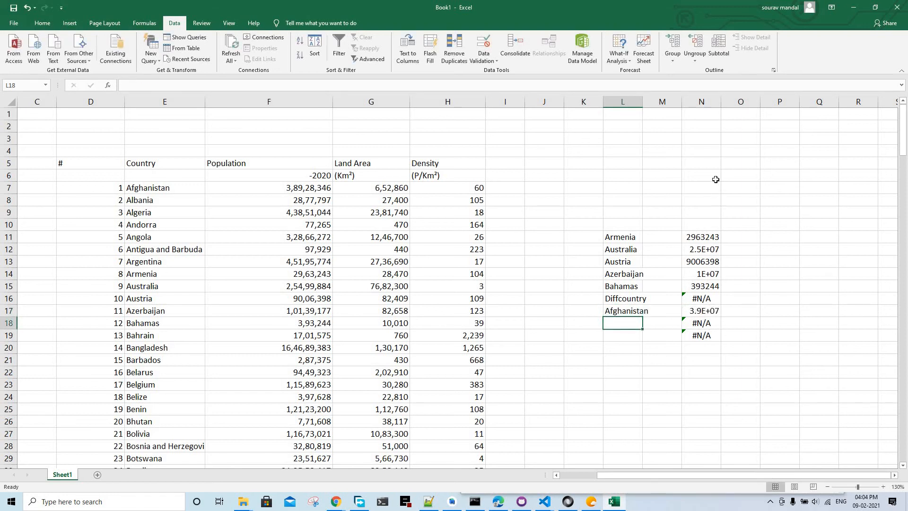
double_click(720, 104)
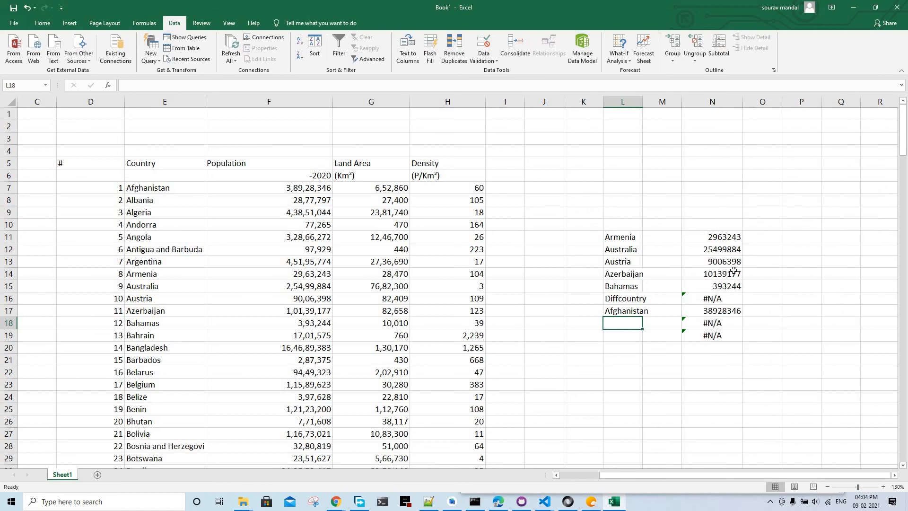
Set the column index in the N11 VLOOKUP to 3 to return the land area.
click(728, 238)
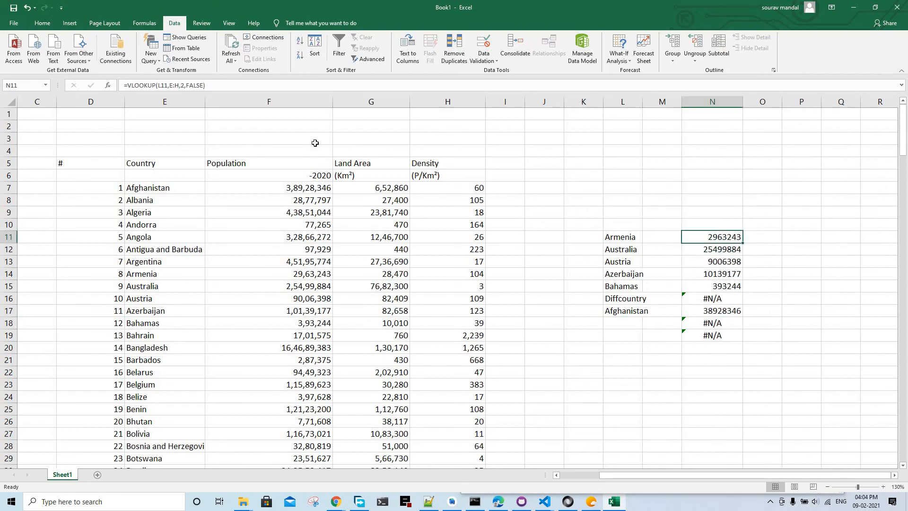
click(184, 85)
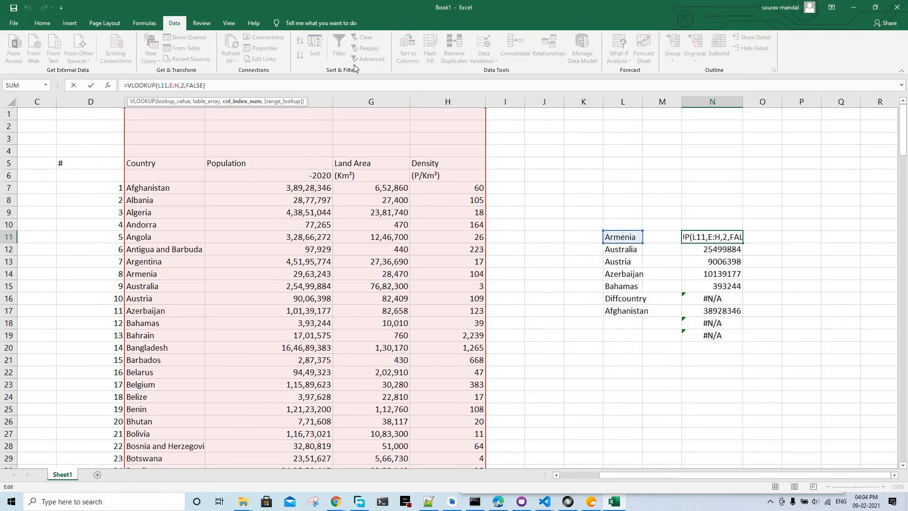
key(BackSpace)
text(3)
key(Return)
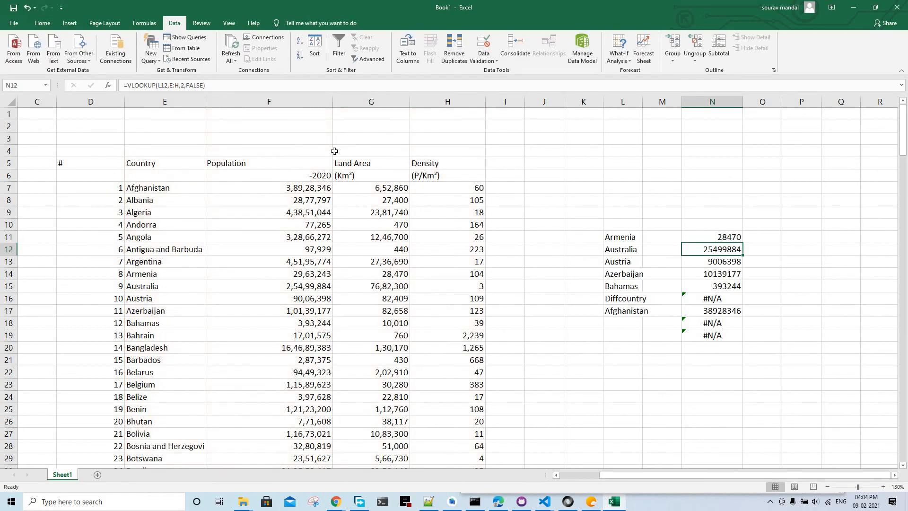
Fill the land area lookup from N11 down through N17.
click(717, 236)
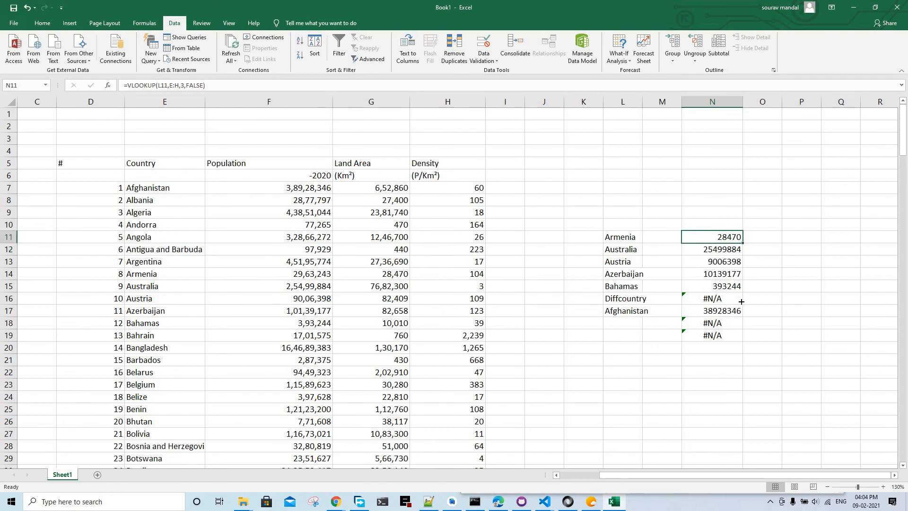
drag(741, 301, 740, 315)
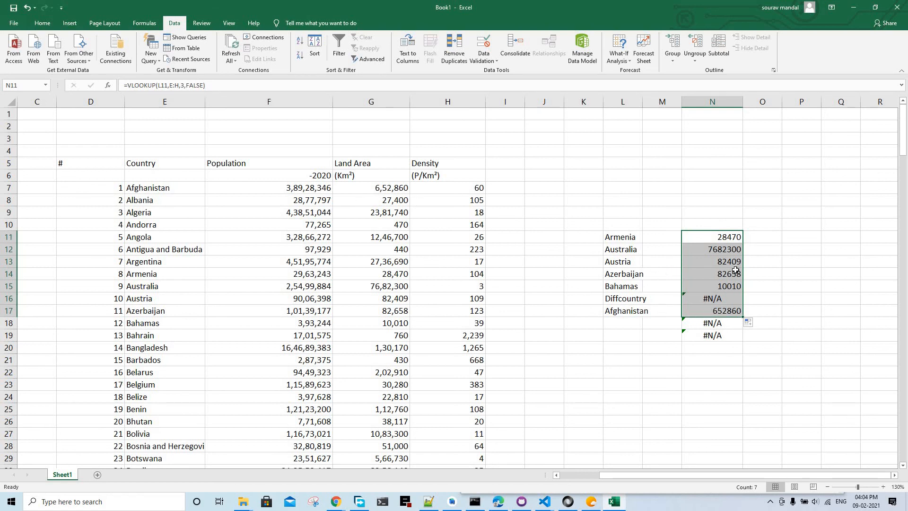
click(709, 240)
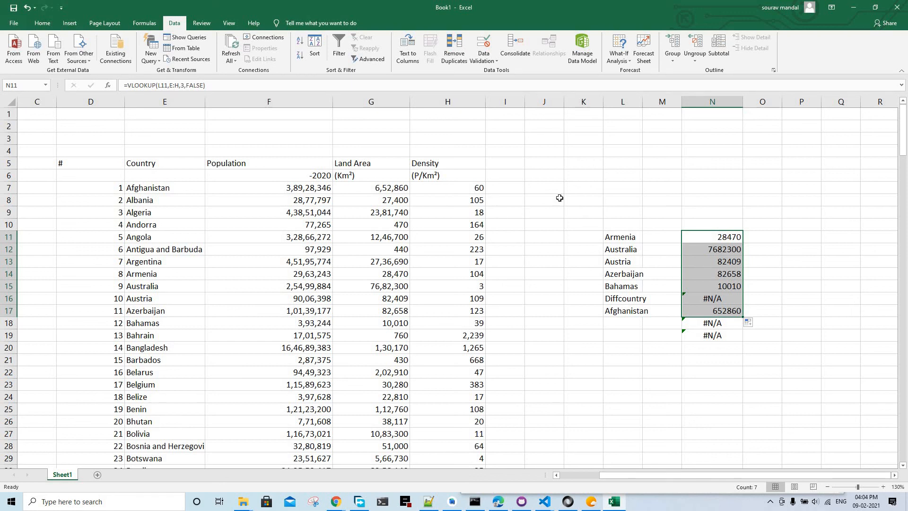
Set the column index in Afghanistan's VLOOKUP in N17 to 4 to return the density.
click(689, 309)
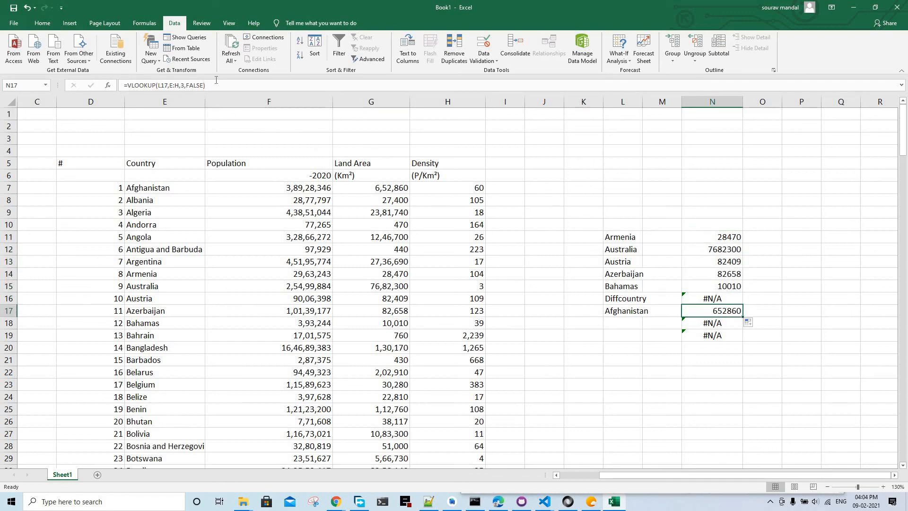
click(185, 85)
key(BackSpace)
text(4)
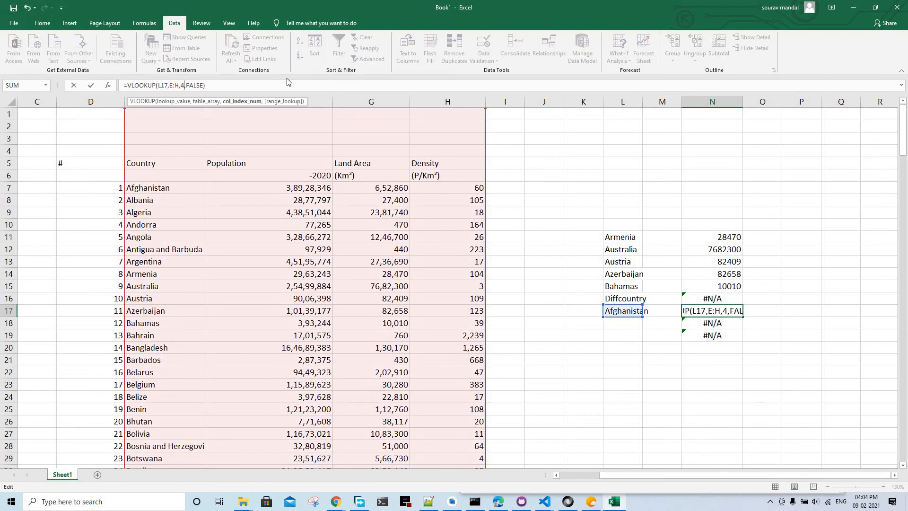
key(Return)
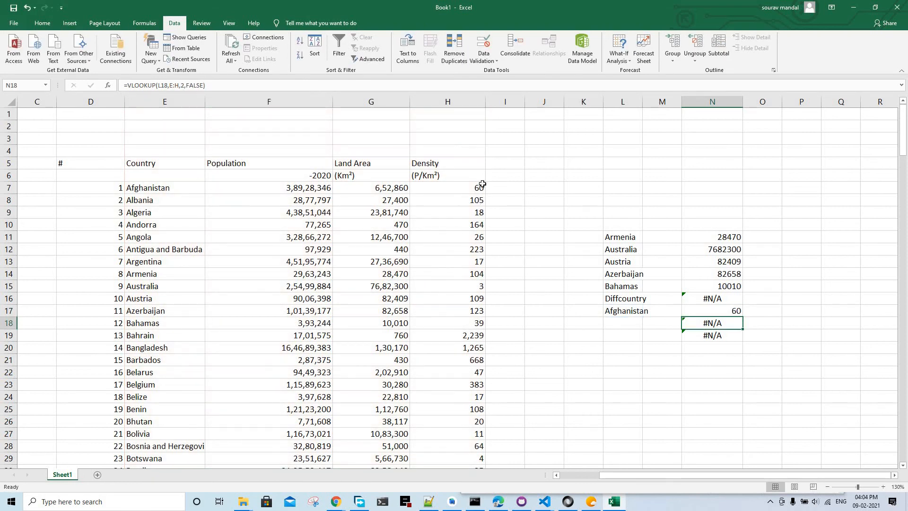